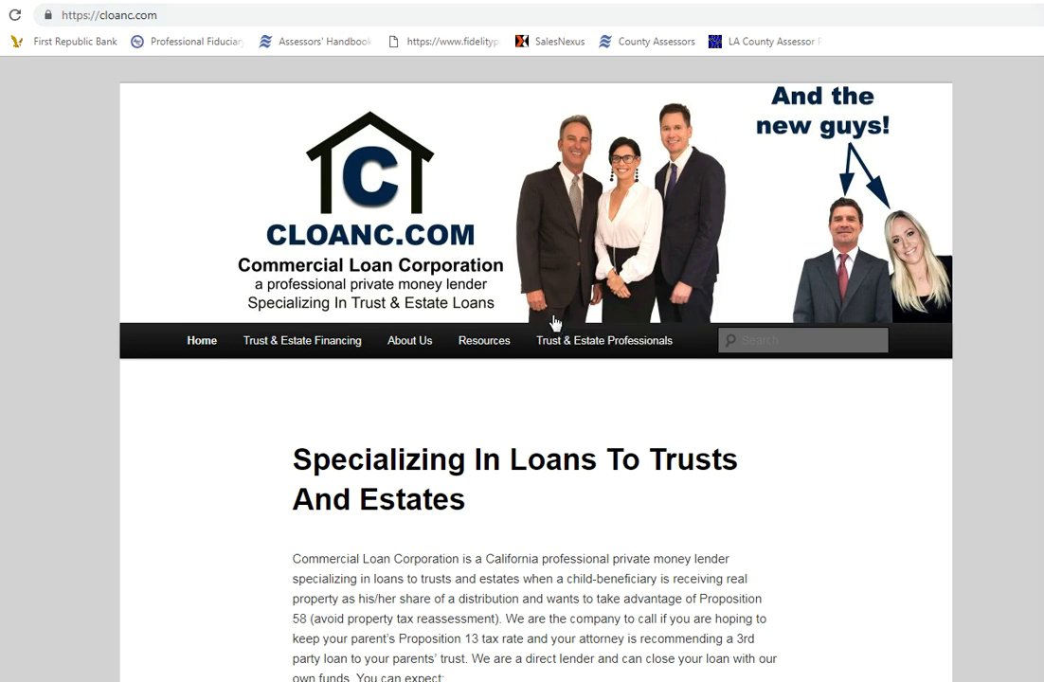
Step: Open the Trust & Estate Loan Benefit Calculator page from the site's resources
mouse_move(493, 345)
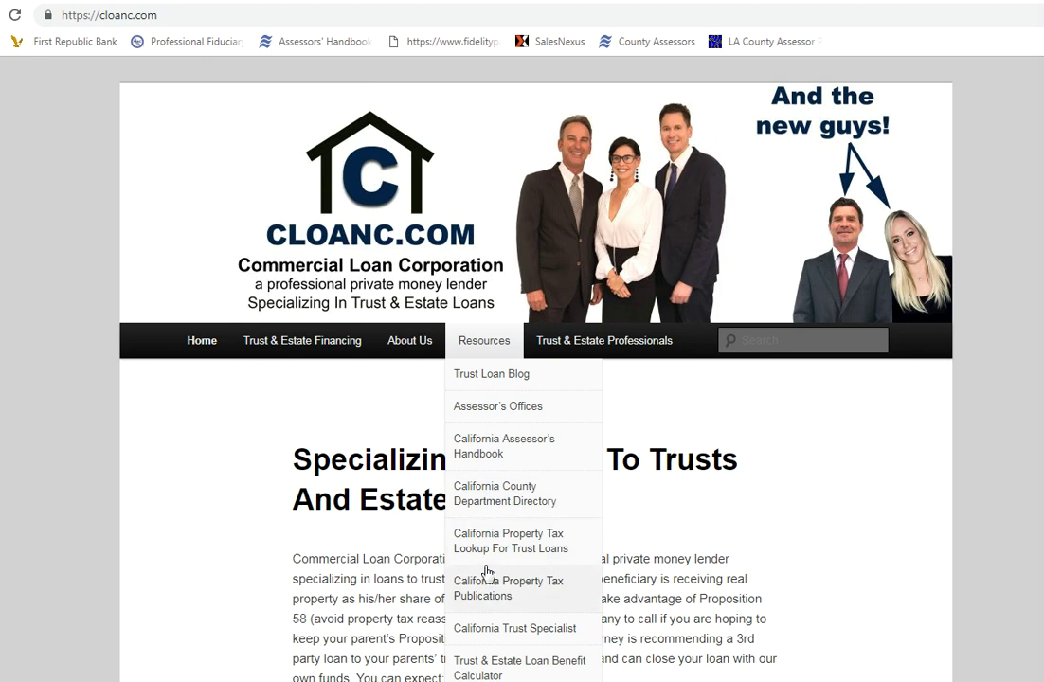
left_click(484, 671)
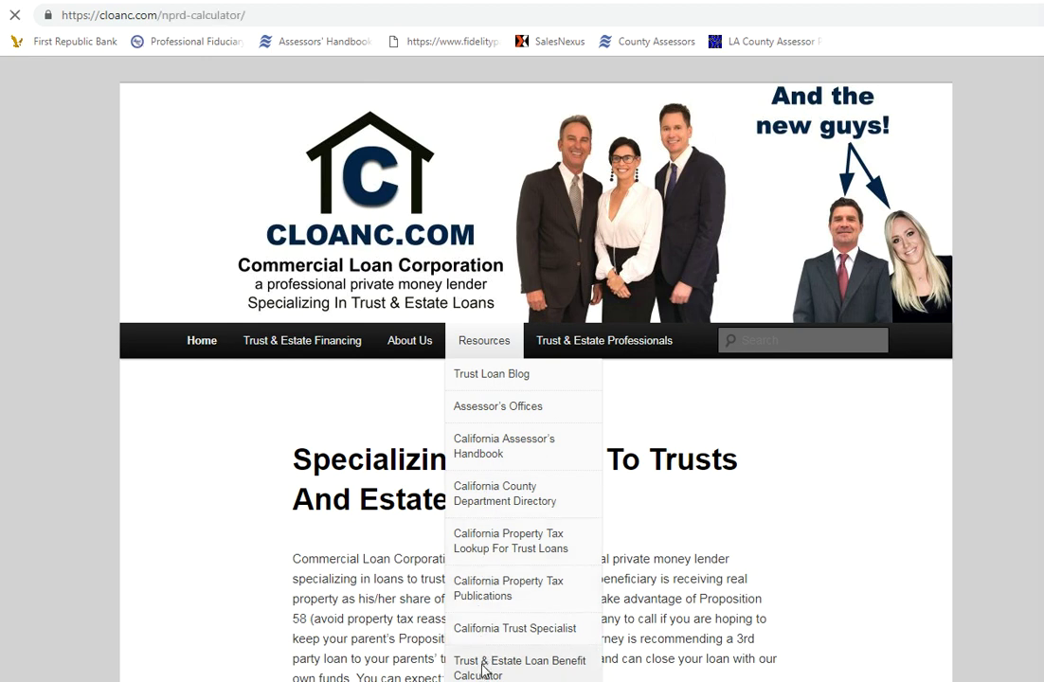
Step: Set the current property value to $900,000 and the number of siblings bought out to 2
scroll(714, 398, "down", 5)
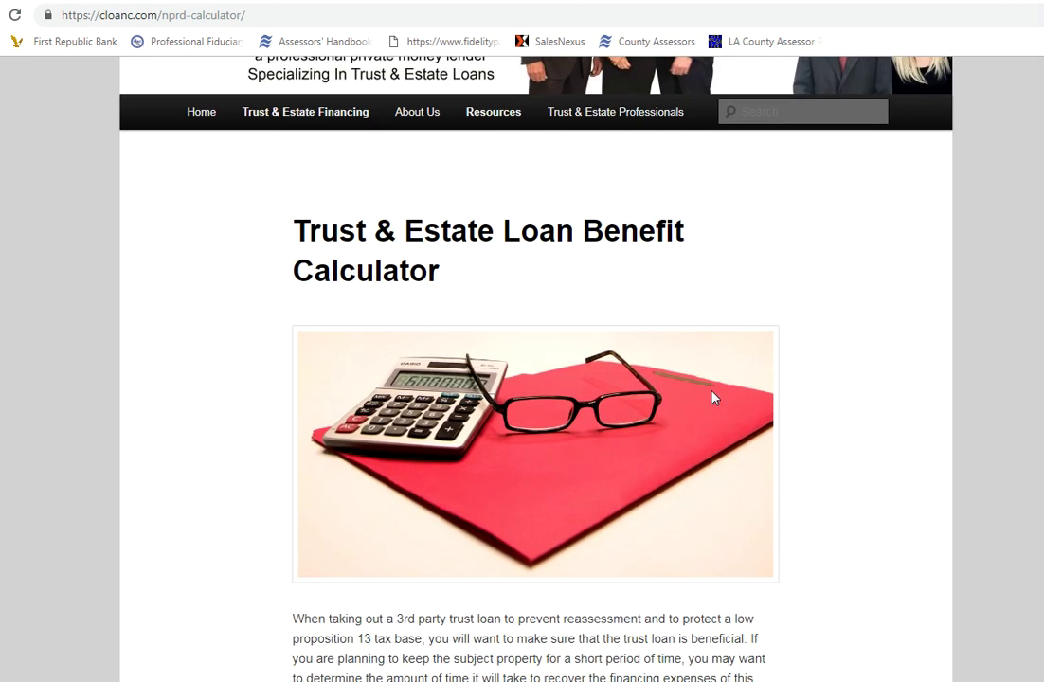
scroll(715, 398, "down", 3)
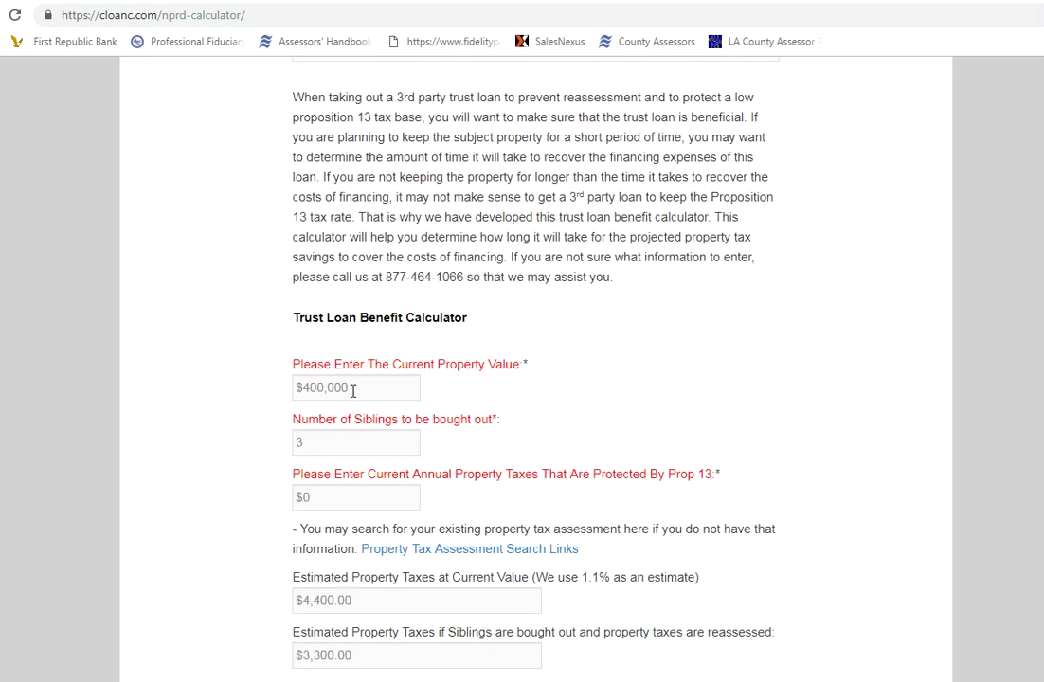
left_click_drag(355, 389, 290, 396)
type("900000")
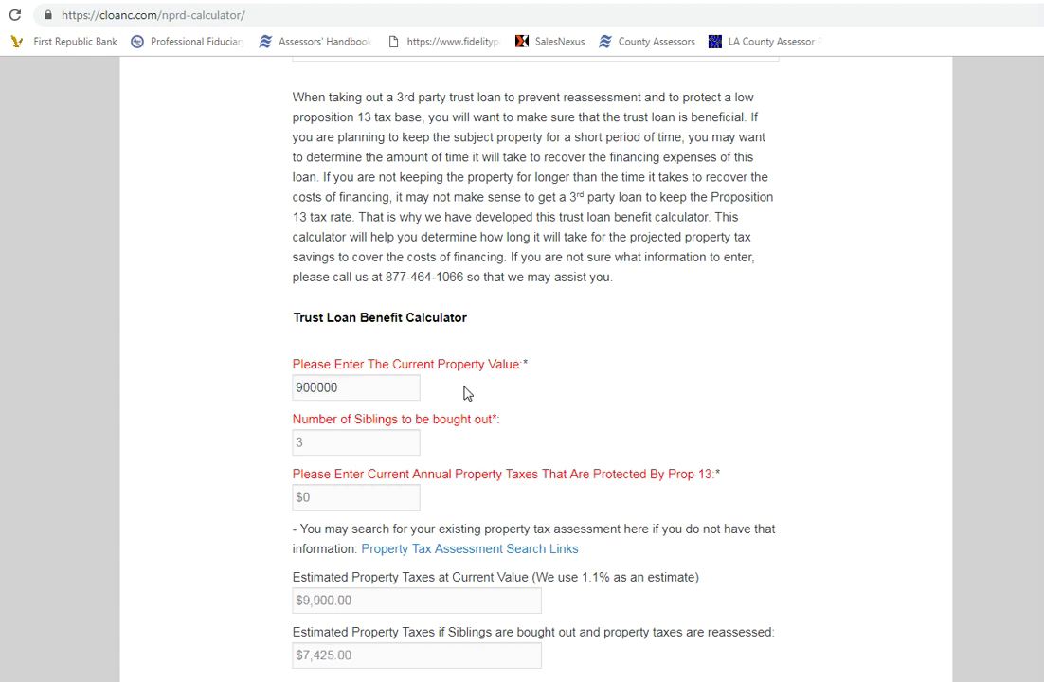
left_click(641, 412)
scroll(612, 370, "down", 1)
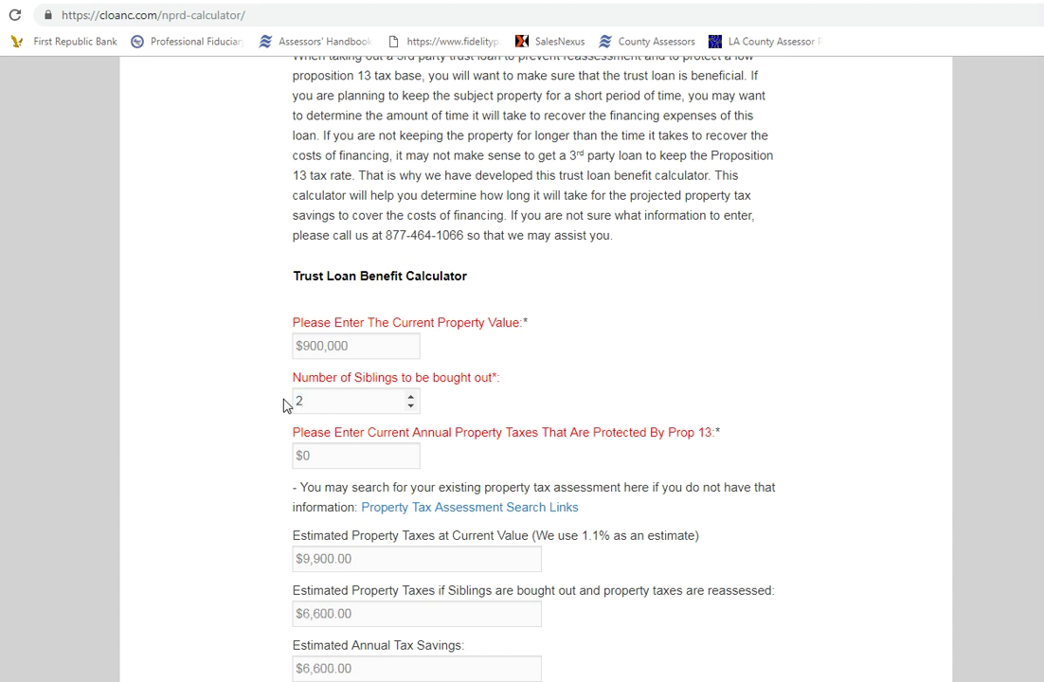
left_click(582, 357)
Step: Set the current annual property taxes protected by Prop 13 to $1,100
scroll(665, 319, "down", 1)
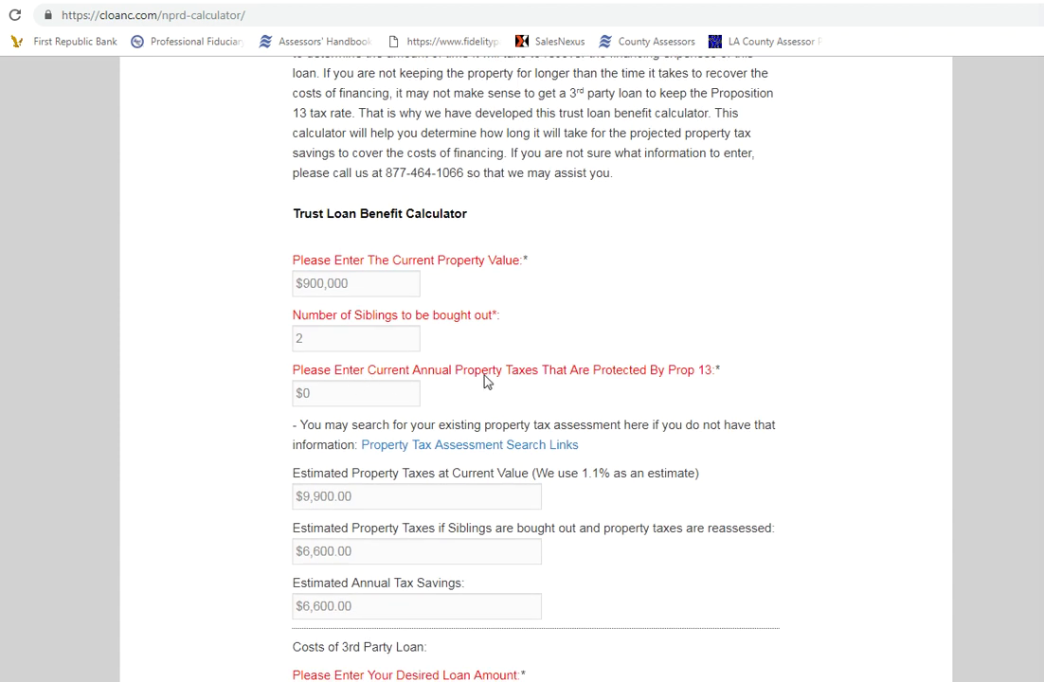
left_click_drag(315, 395, 289, 397)
type("1100")
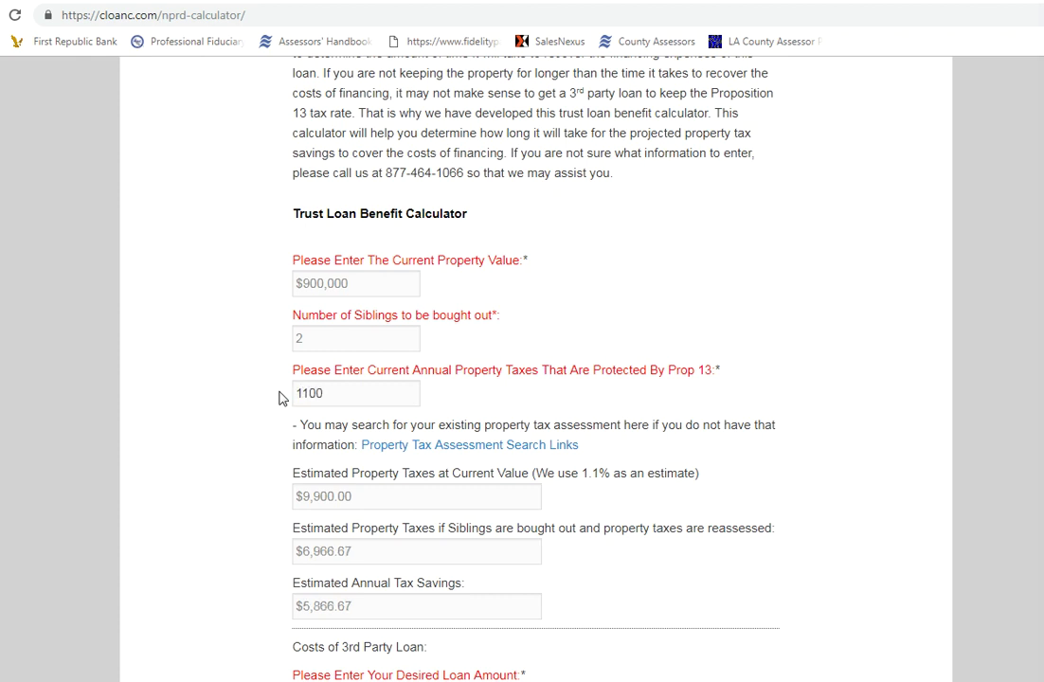
left_click(663, 297)
Step: Set the desired loan amount for the 3rd party loan to $600,000
scroll(801, 299, "down", 1)
scroll(801, 300, "down", 1)
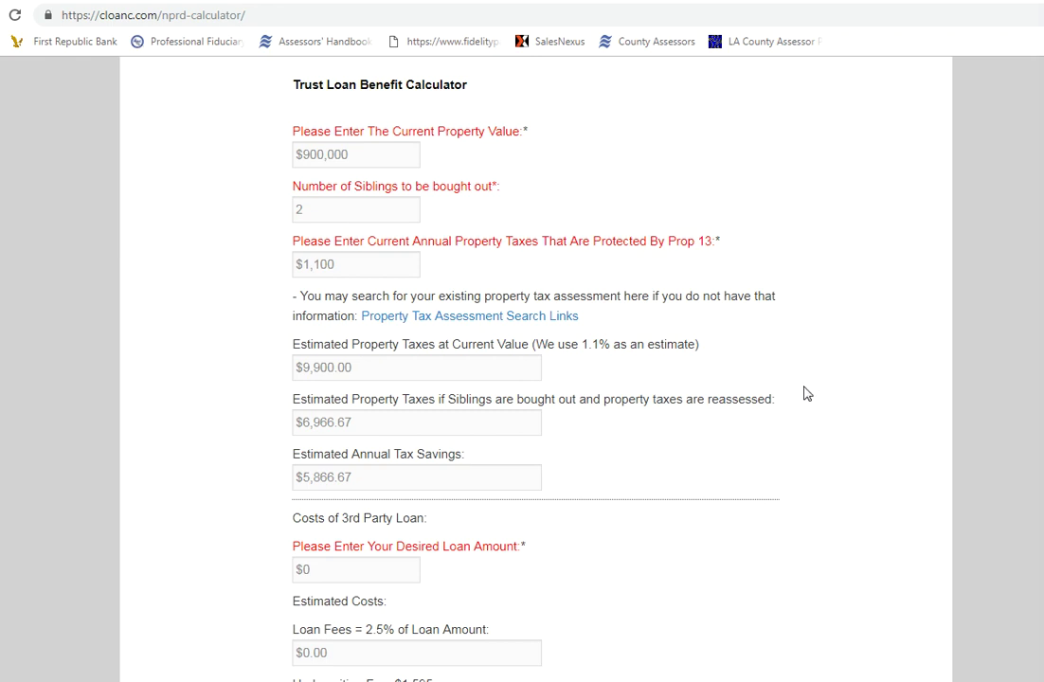
scroll(759, 350, "down", 1)
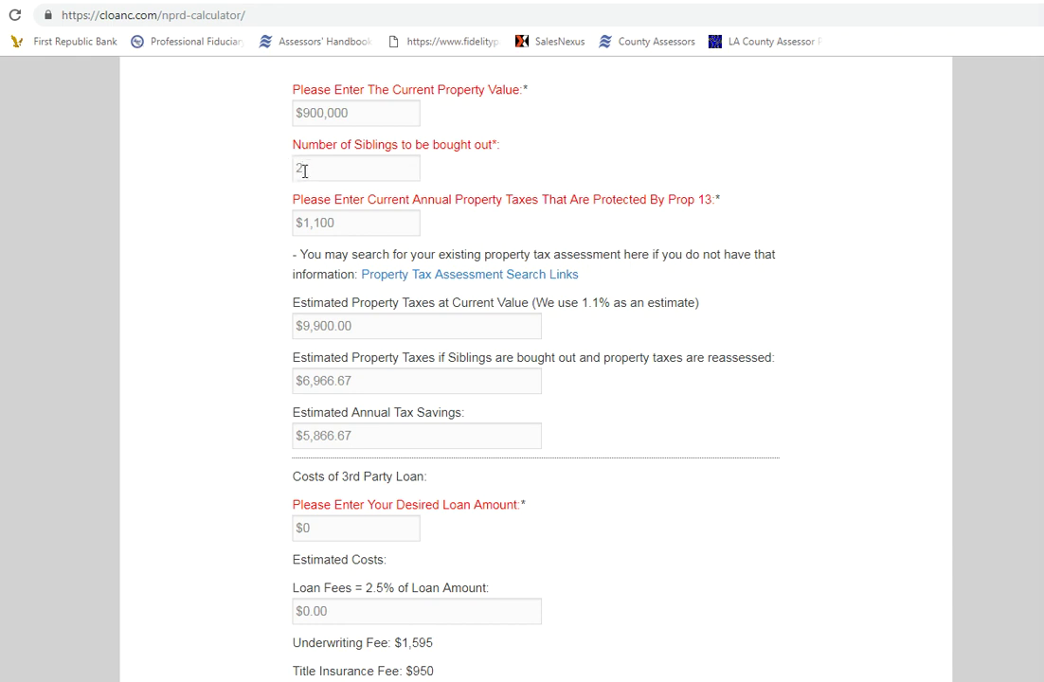
left_click_drag(313, 530, 293, 536)
type("600000")
left_click(706, 551)
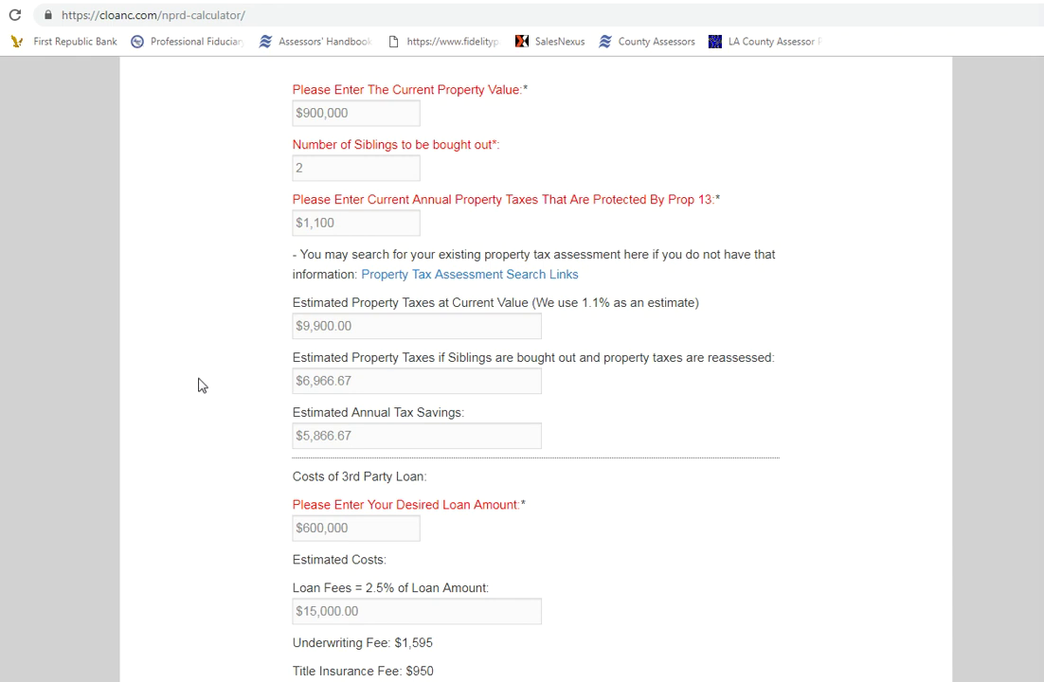
Step: Review the estimated tax savings, loan fees, total cost of financing and the years needed for the savings to cover that cost
scroll(202, 377, "down", 2)
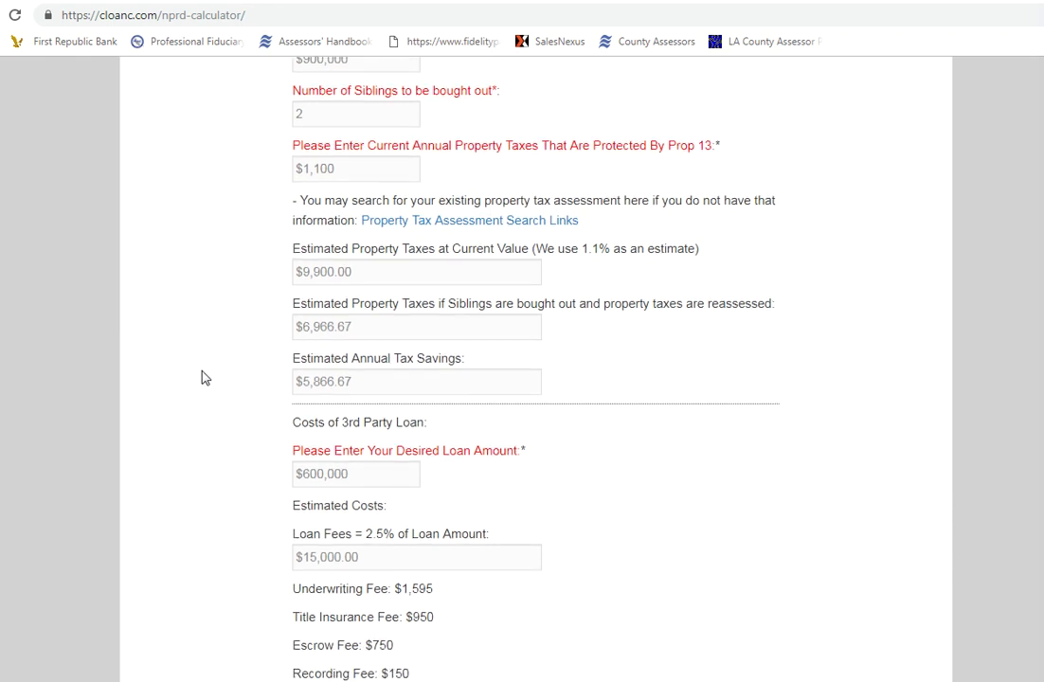
scroll(202, 377, "down", 2)
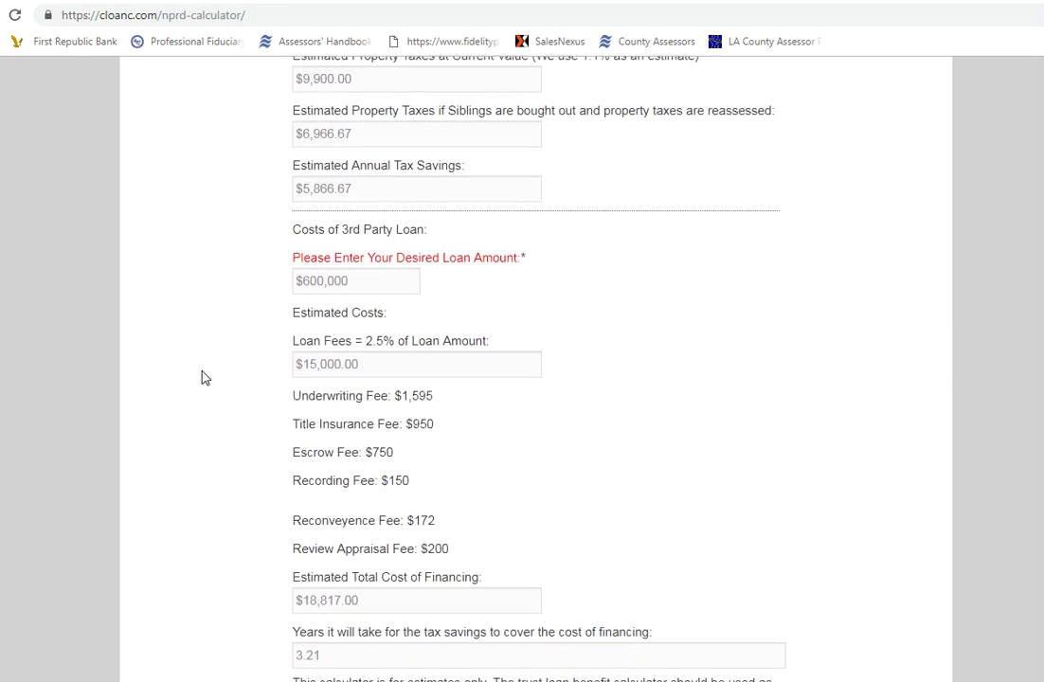
scroll(202, 377, "up", 1)
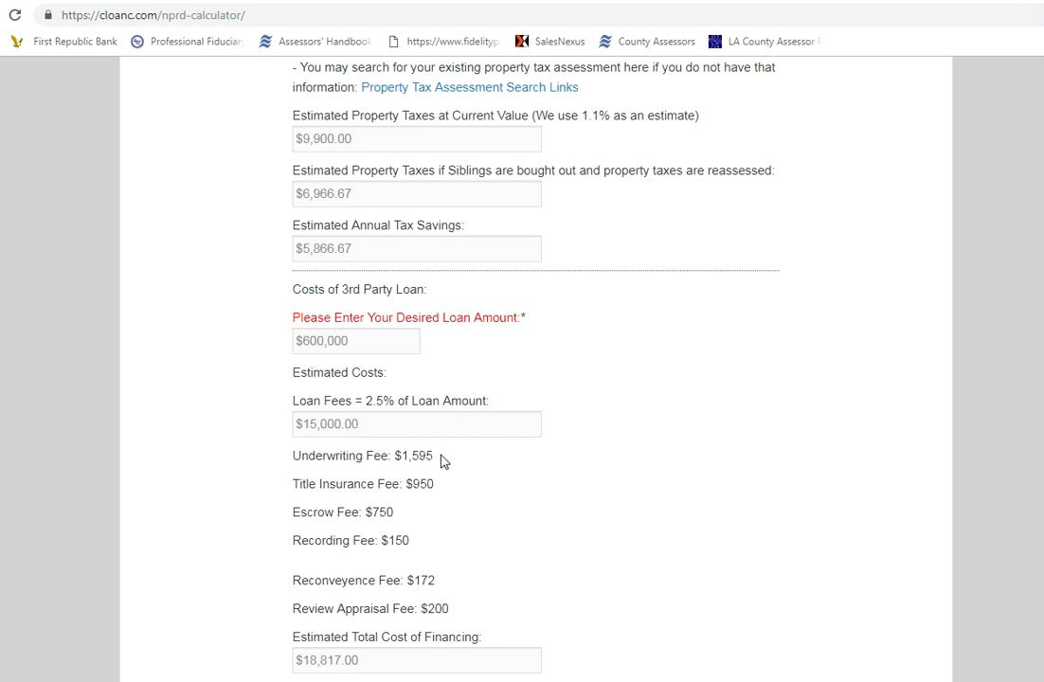
scroll(639, 425, "down", 2)
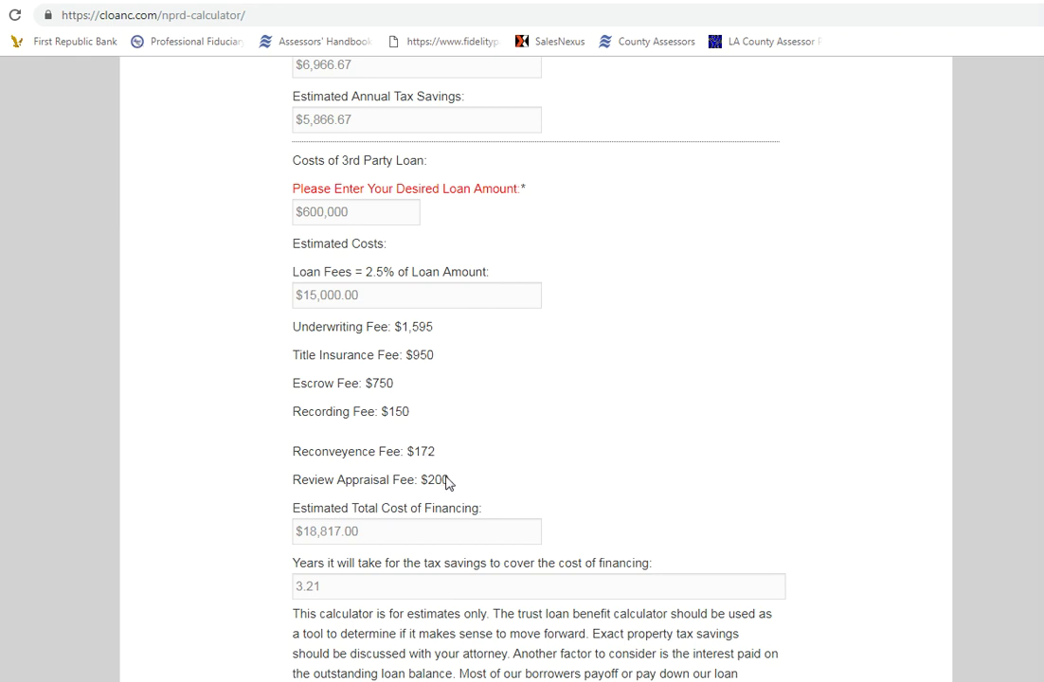
scroll(564, 458, "down", 1)
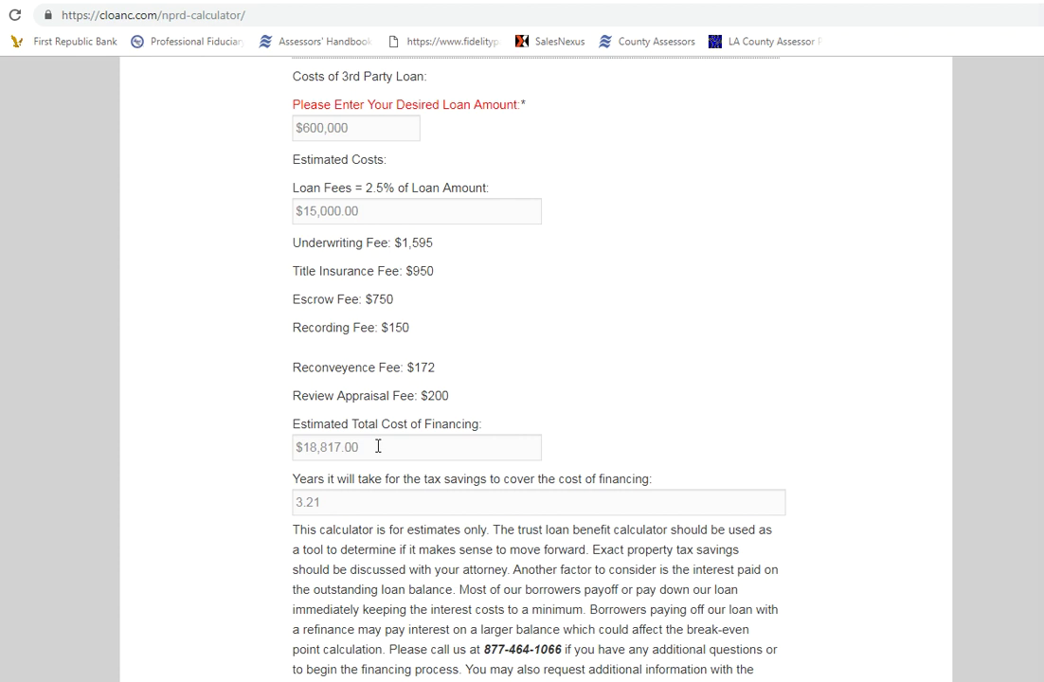
scroll(379, 449, "up", 1)
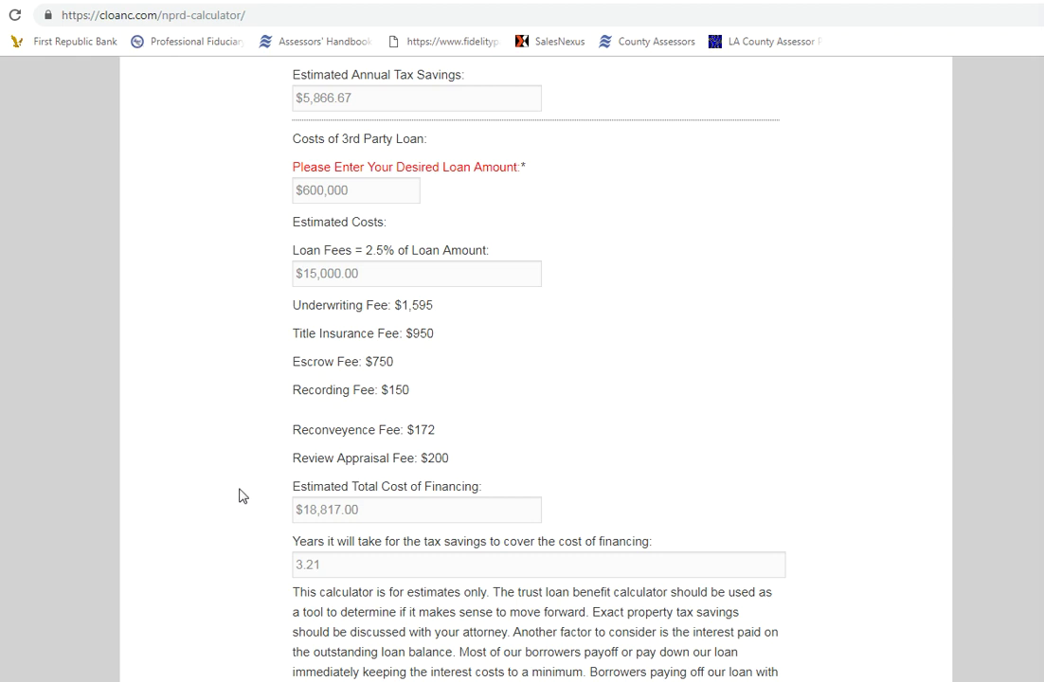
scroll(241, 495, "down", 1)
scroll(240, 494, "up", 2)
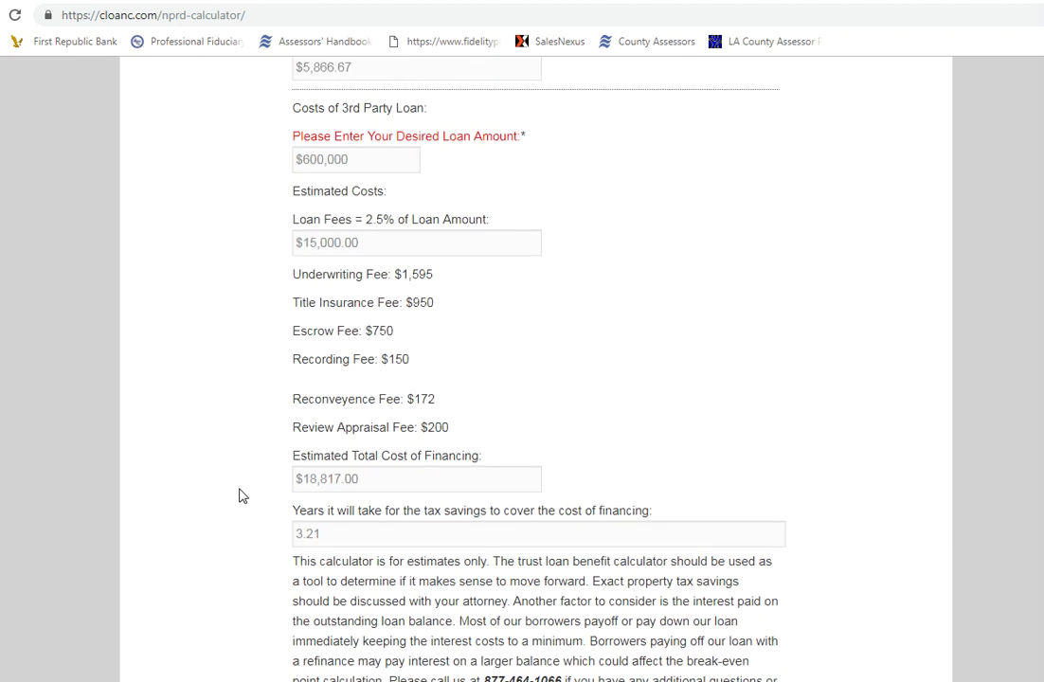
scroll(240, 493, "down", 2)
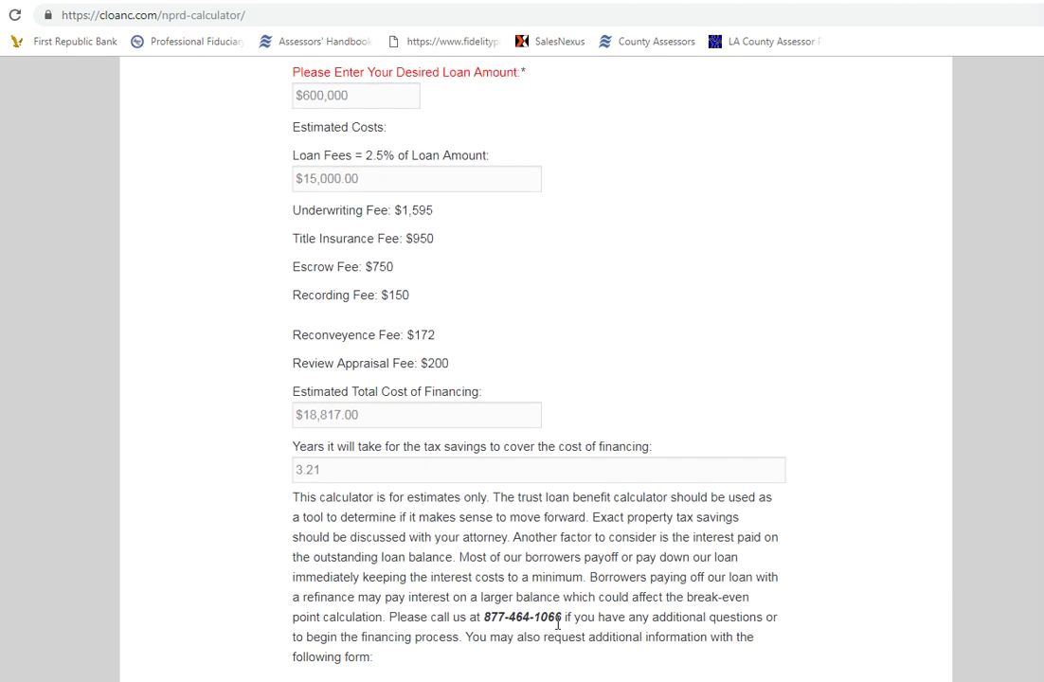
scroll(678, 374, "up", 2)
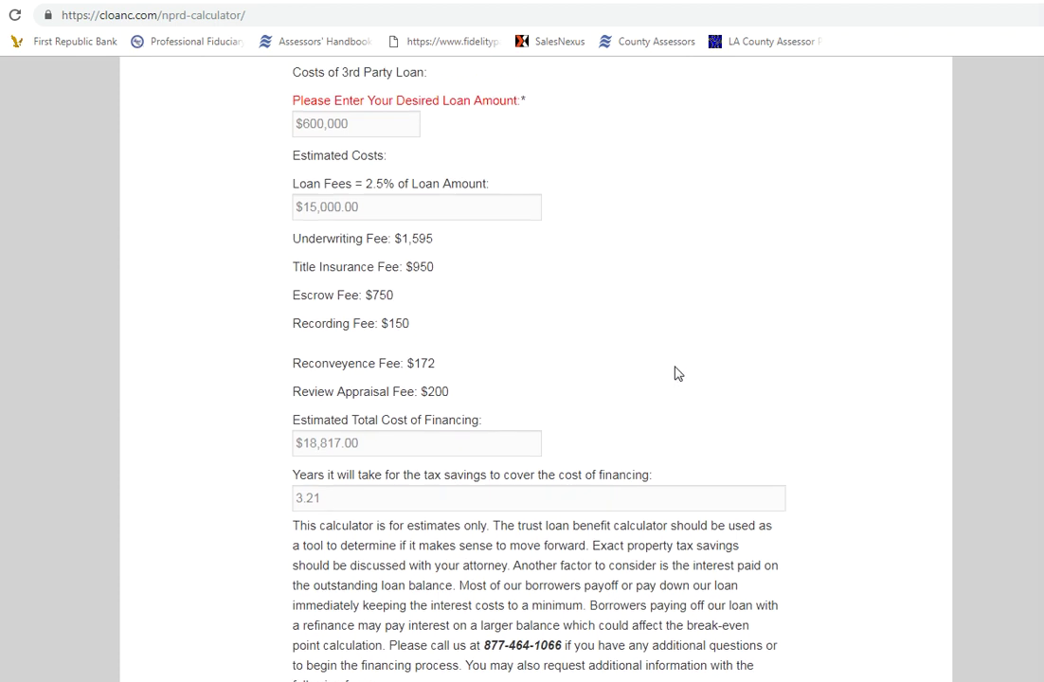
scroll(679, 373, "up", 4)
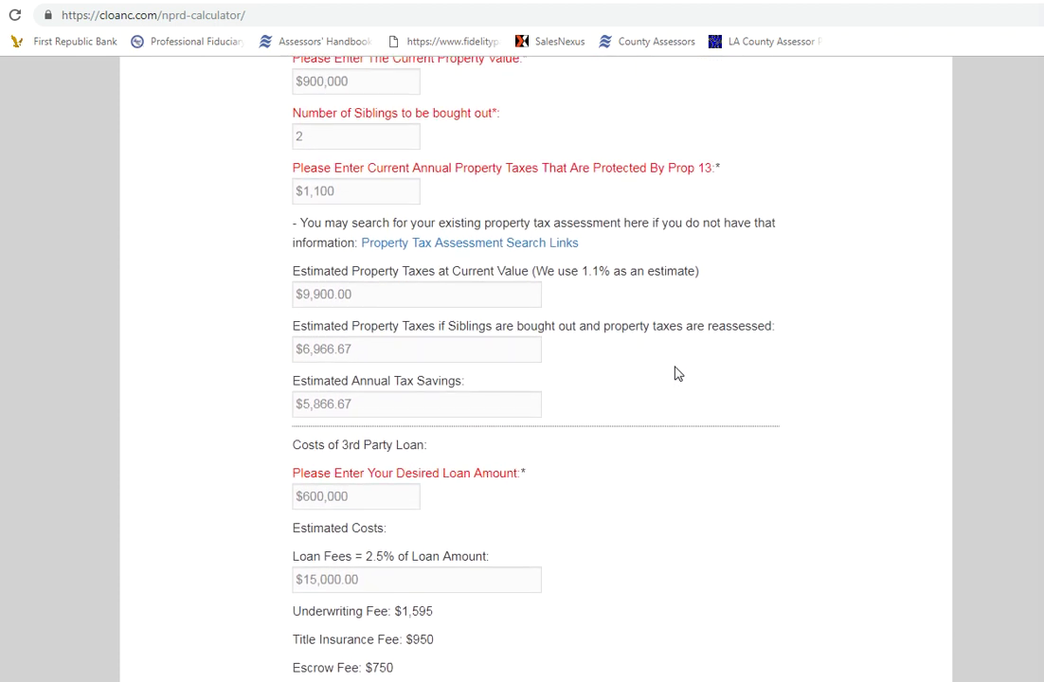
scroll(679, 373, "up", 1)
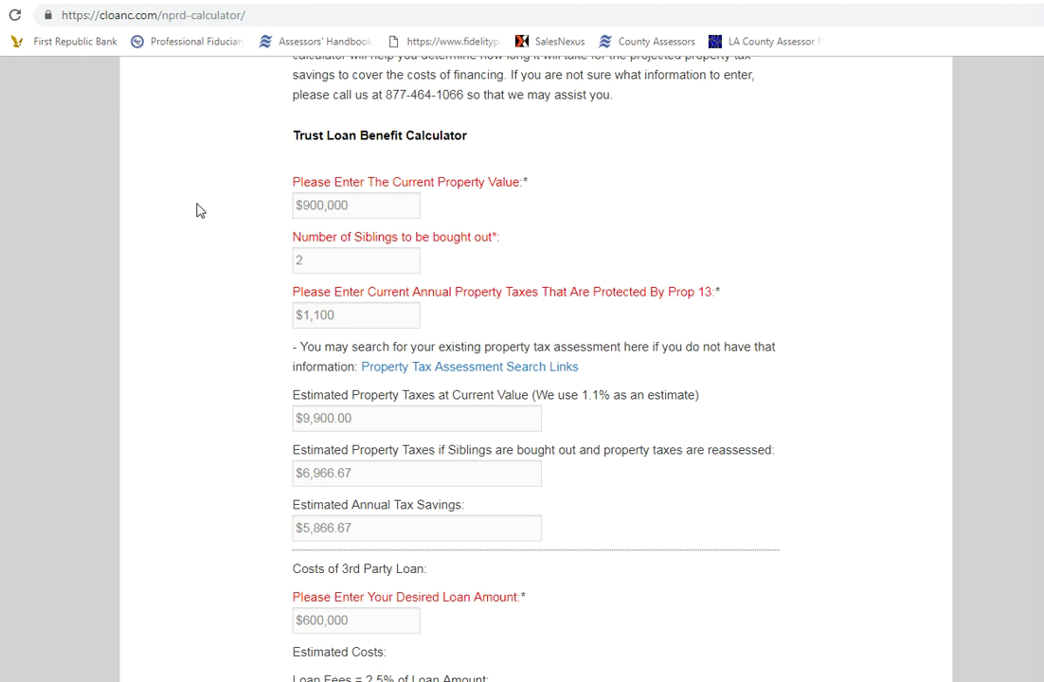
scroll(200, 211, "down", 3)
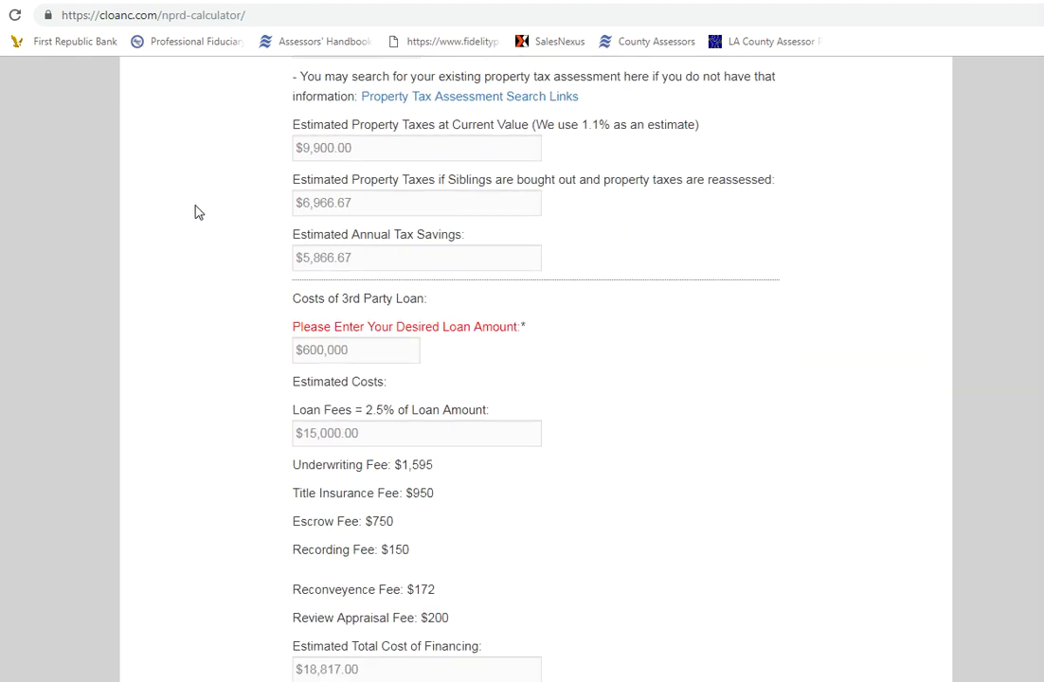
scroll(198, 212, "down", 3)
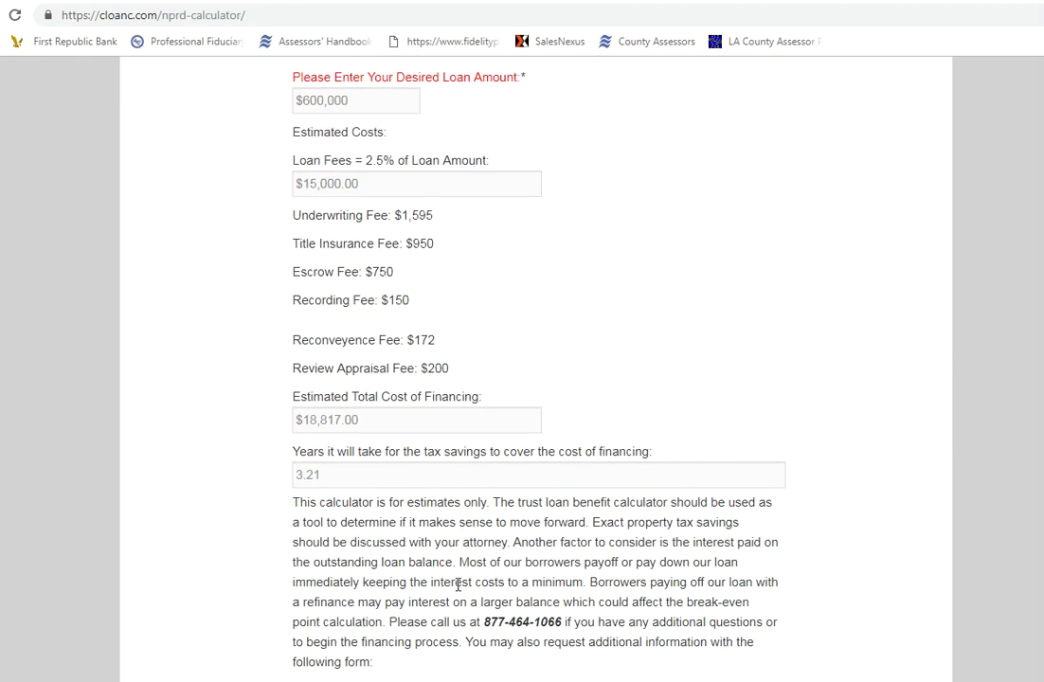